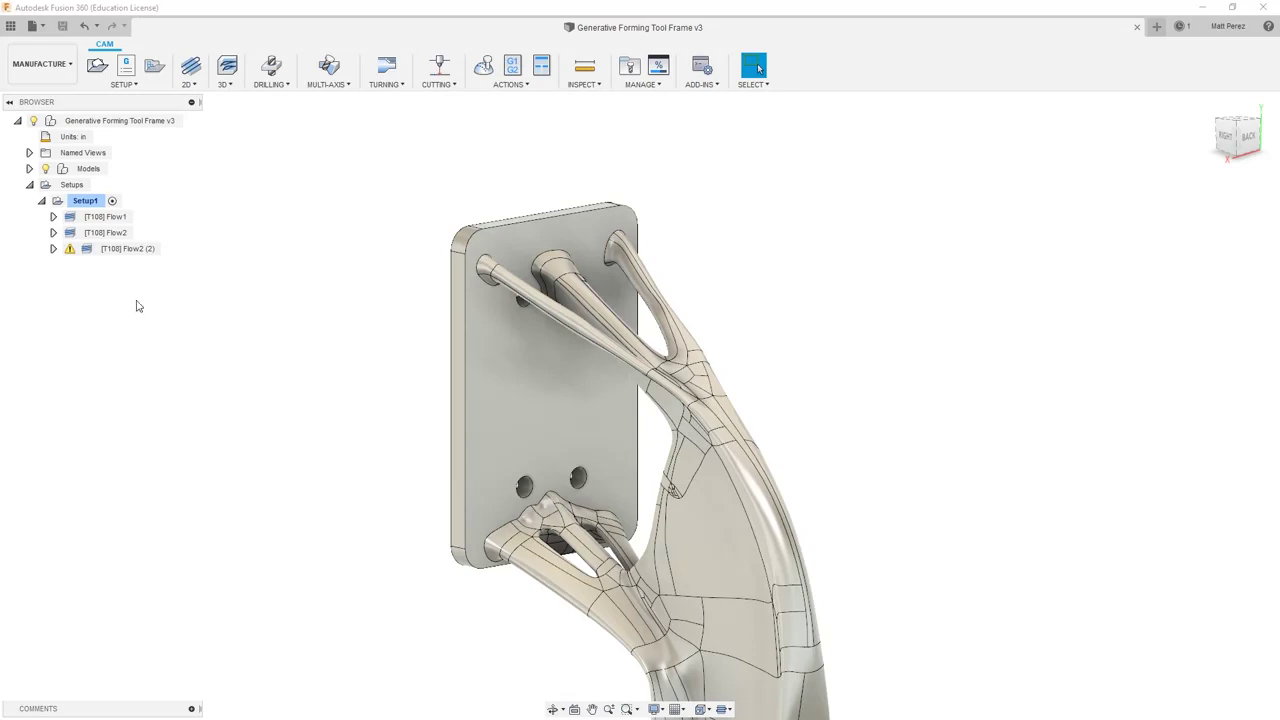
Bring up the context menu for the Flow2 (2) operation in the browser
right_click(117, 253)
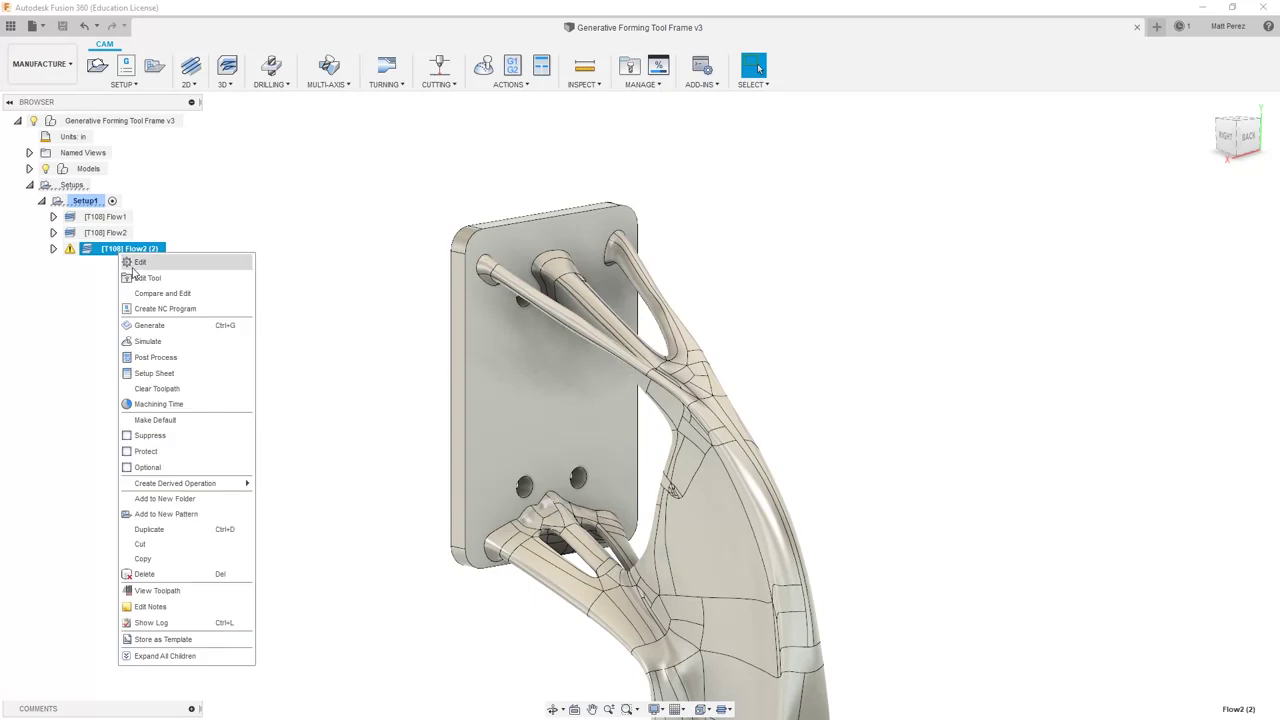
Edit Flow2 (2) passes: 4 stepovers, 0.0004 in tolerance, smoothing turned off
left_click(137, 262)
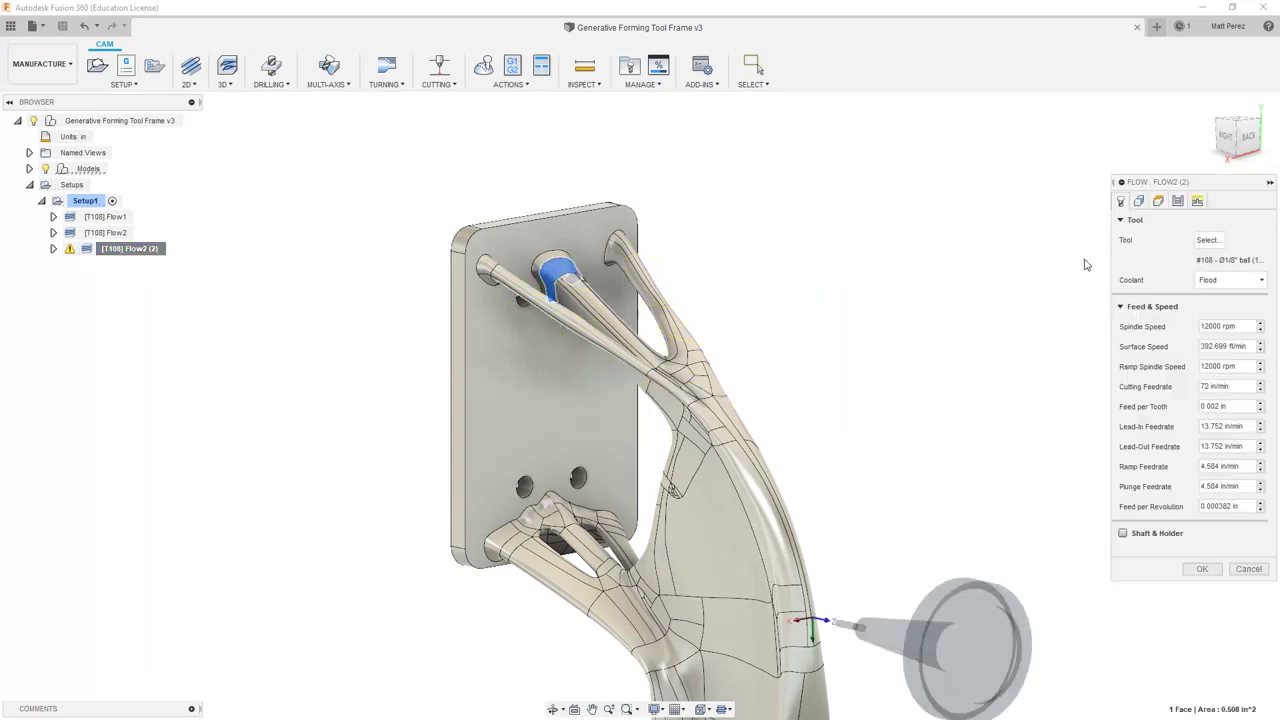
left_click(1178, 201)
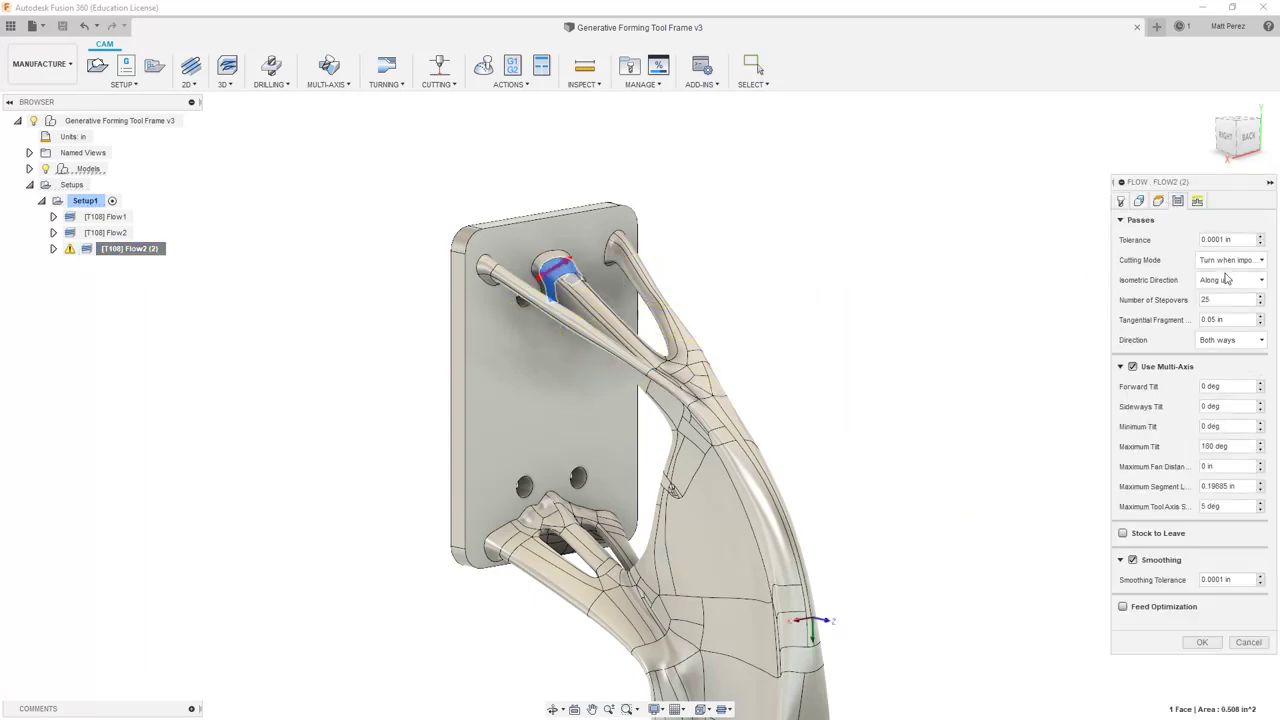
double_click(1206, 300)
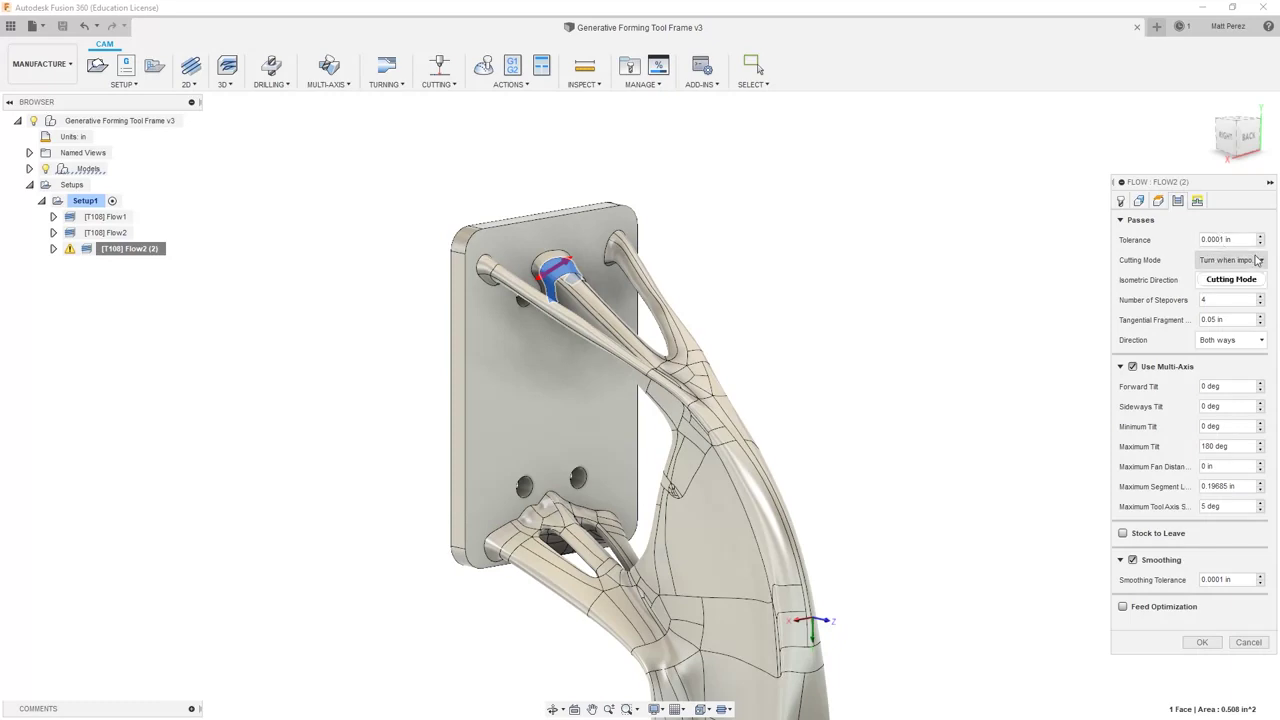
type("4")
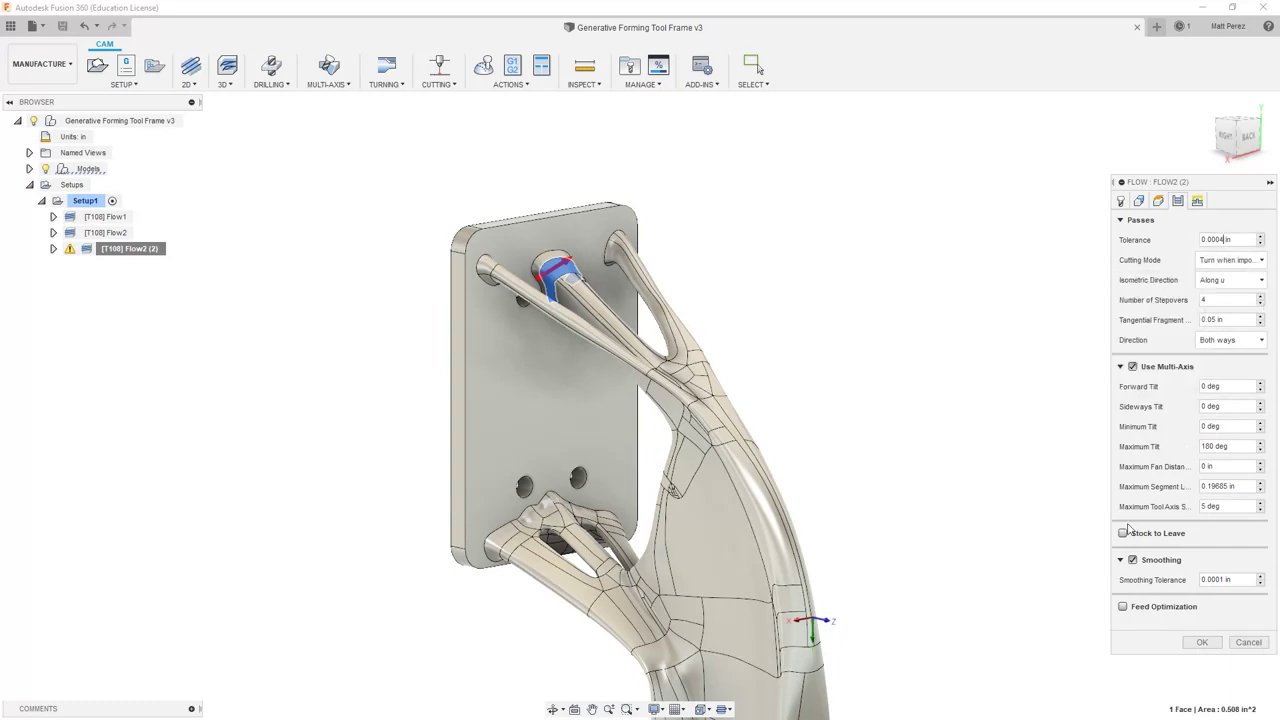
left_click(1133, 562)
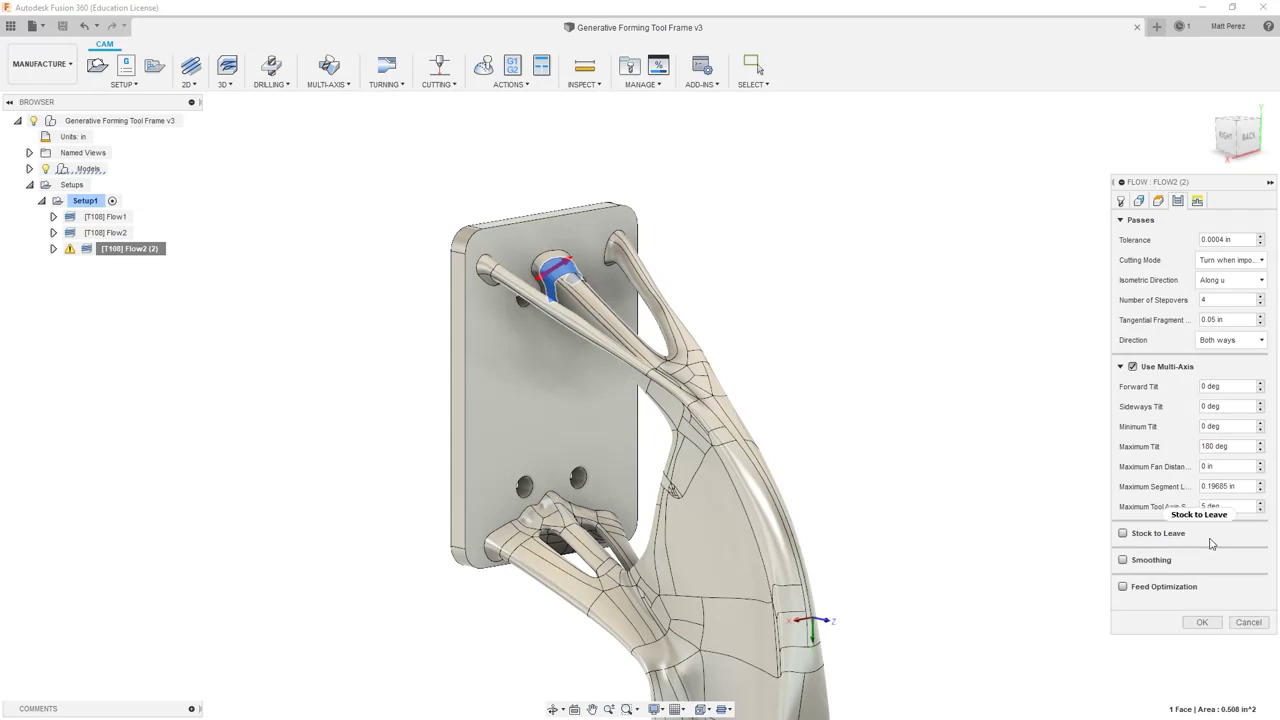
mouse_move(1210, 543)
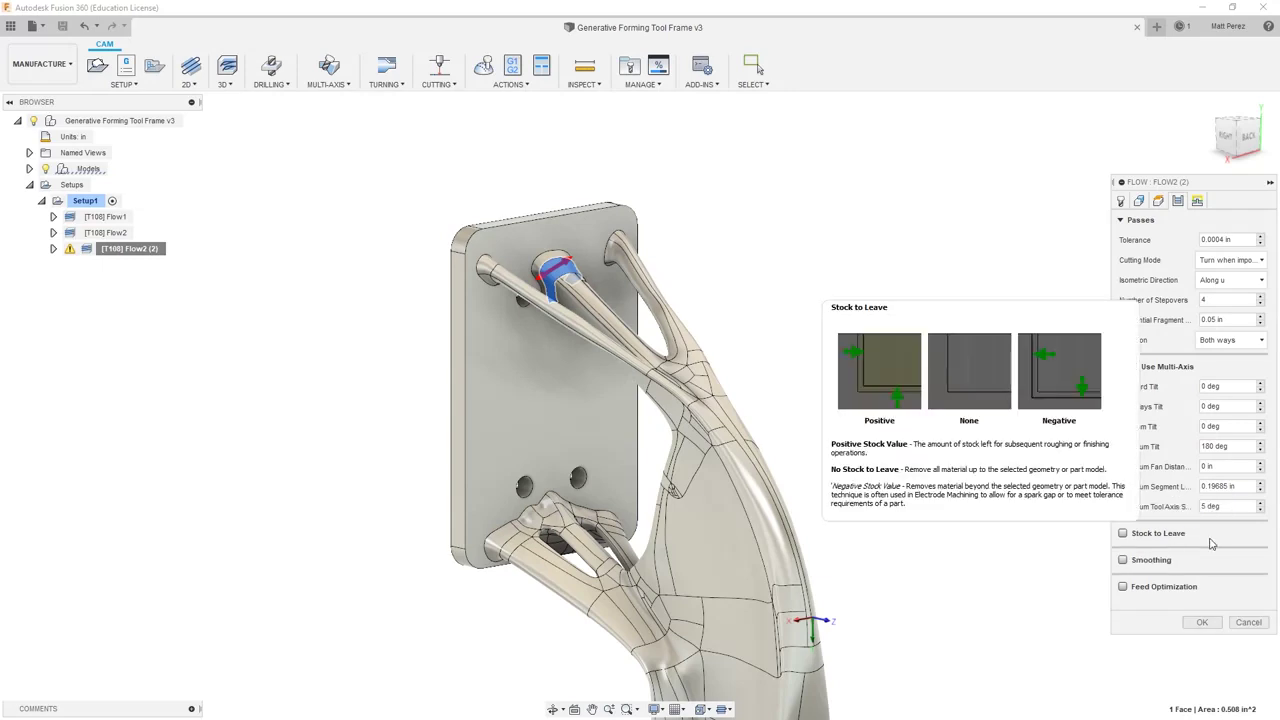
left_click(1122, 201)
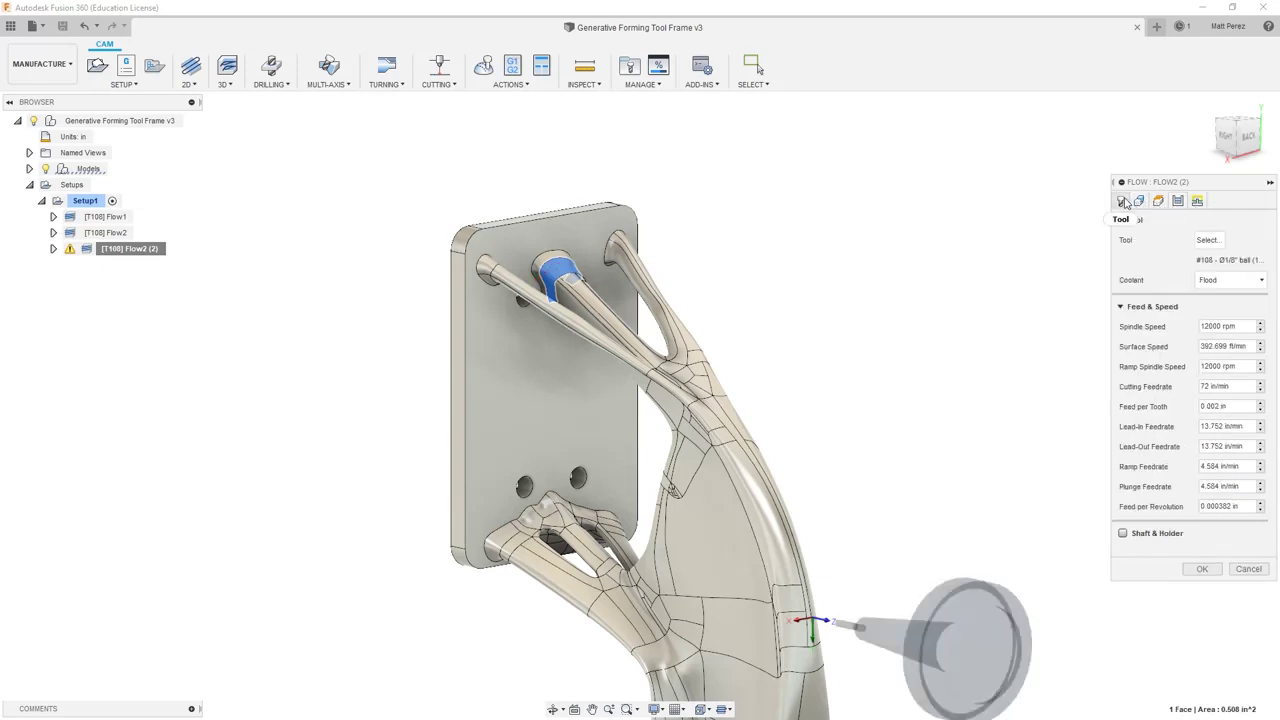
Enable shaft and holder clearance with 0.04 in shaft clearance, then regenerate the Flow2 (2) toolpath
left_click(1122, 533)
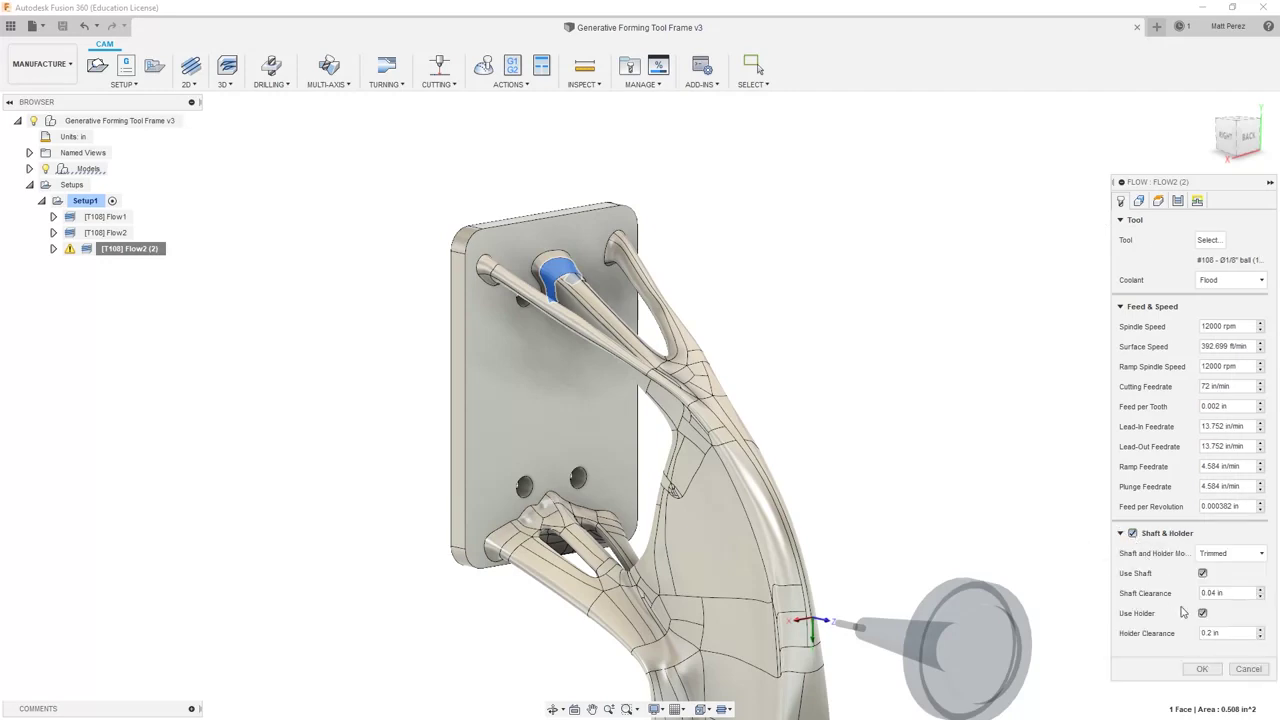
left_click(1207, 633)
left_click(1202, 669)
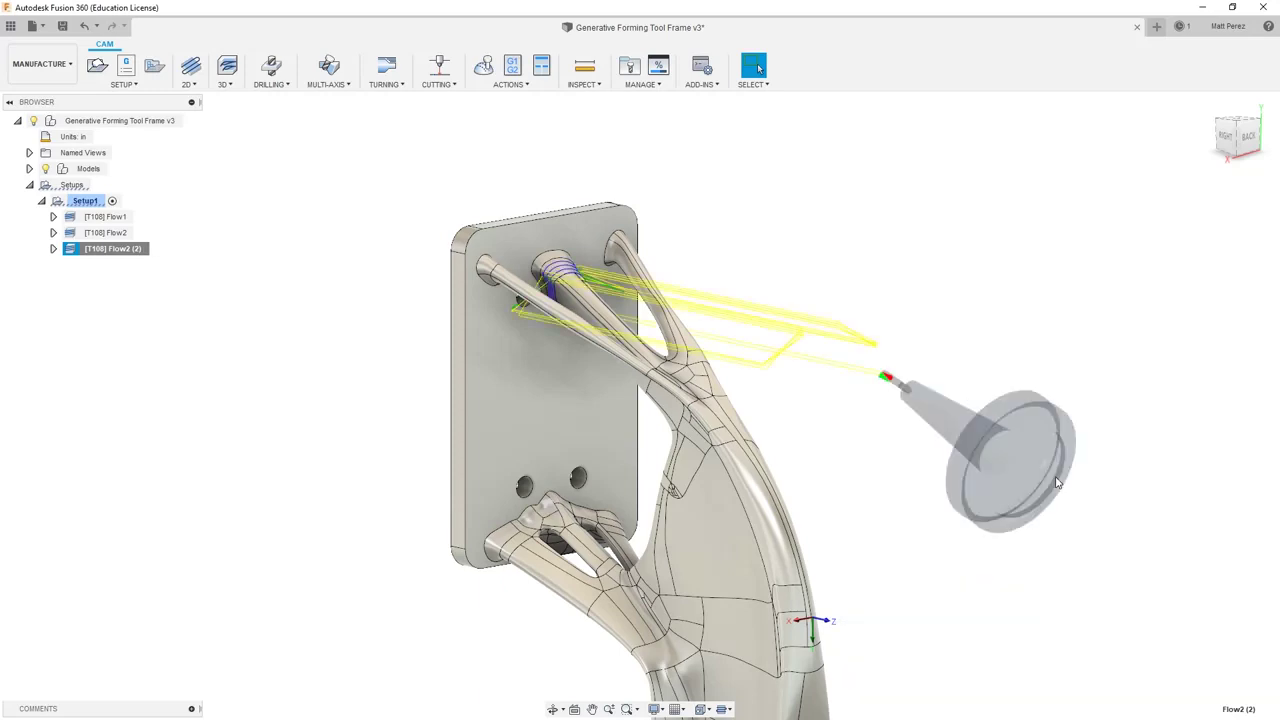
Simulate Flow2 (2) with the part model toggled, checking tool and holder for collisions around the upper boss
left_click(487, 67)
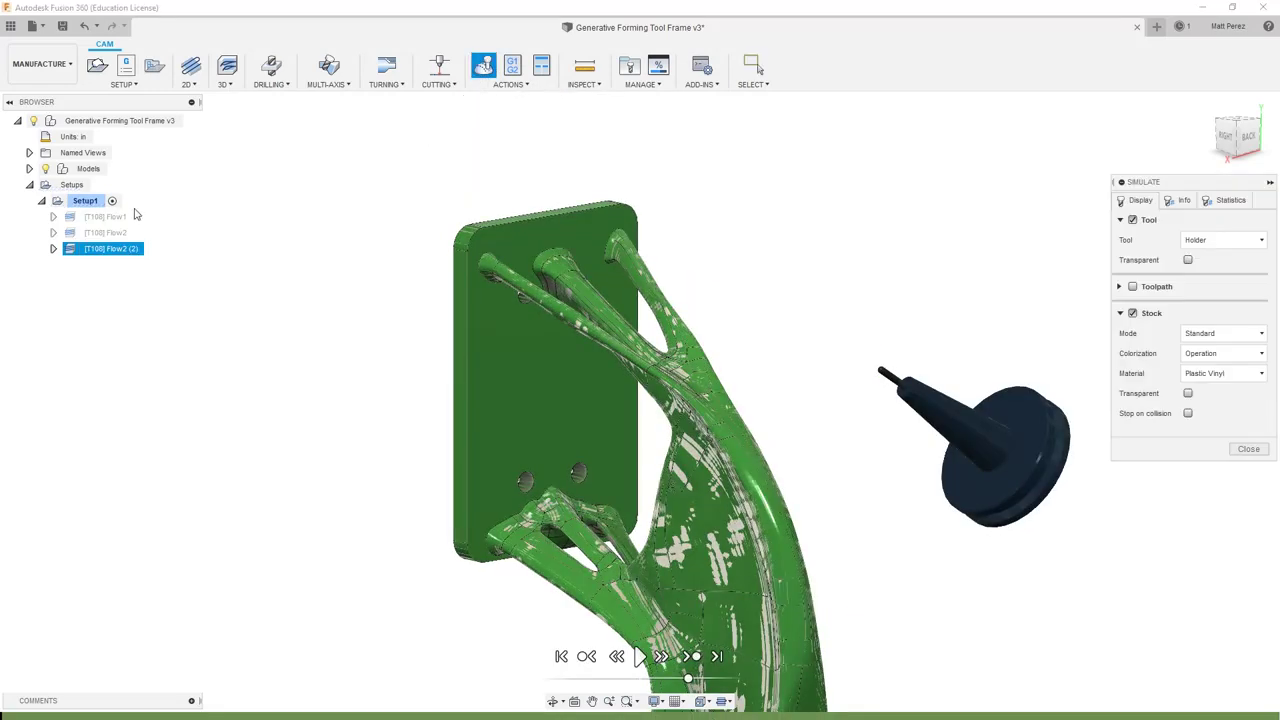
left_click(45, 170)
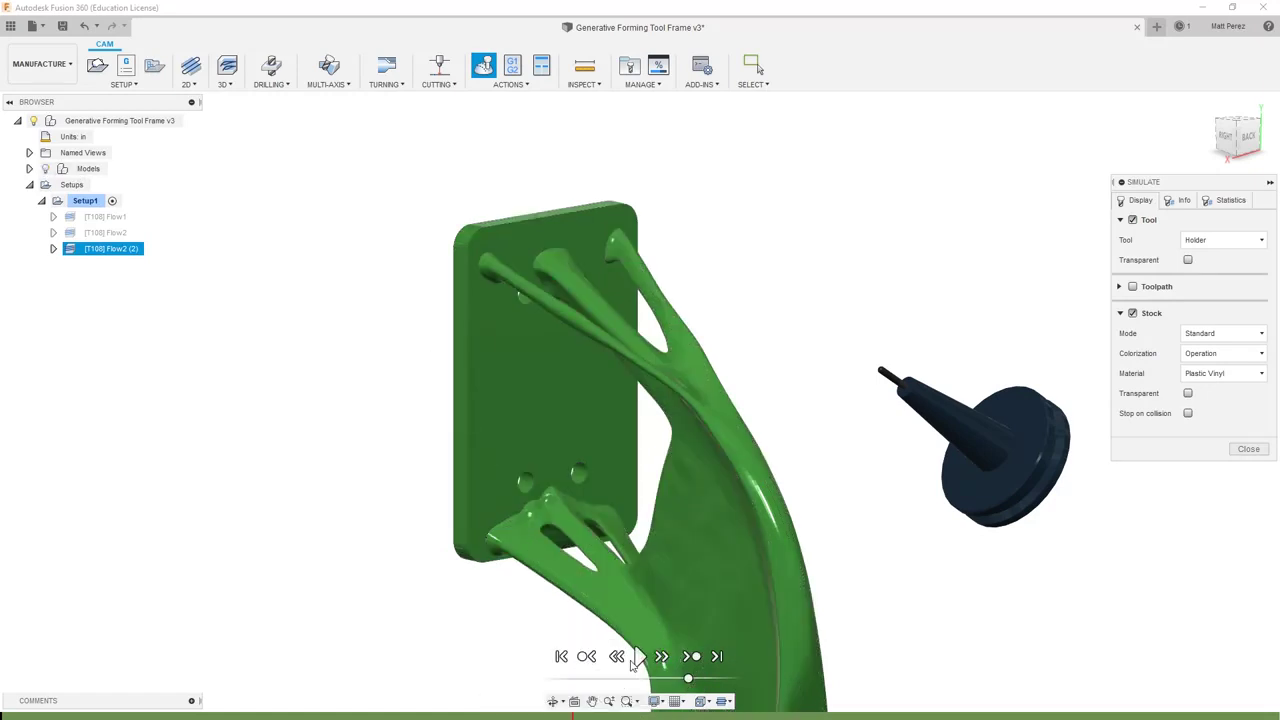
left_click(640, 656)
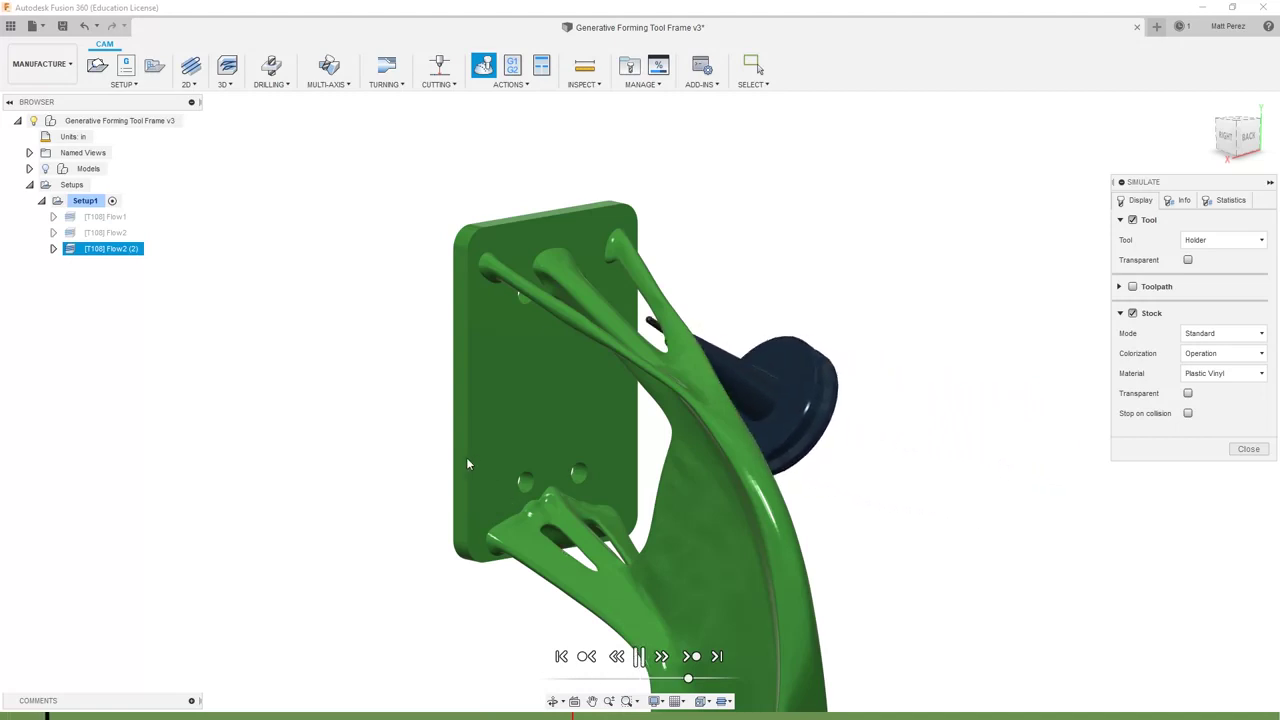
middle_click_drag(459, 452, 567, 526, "shift")
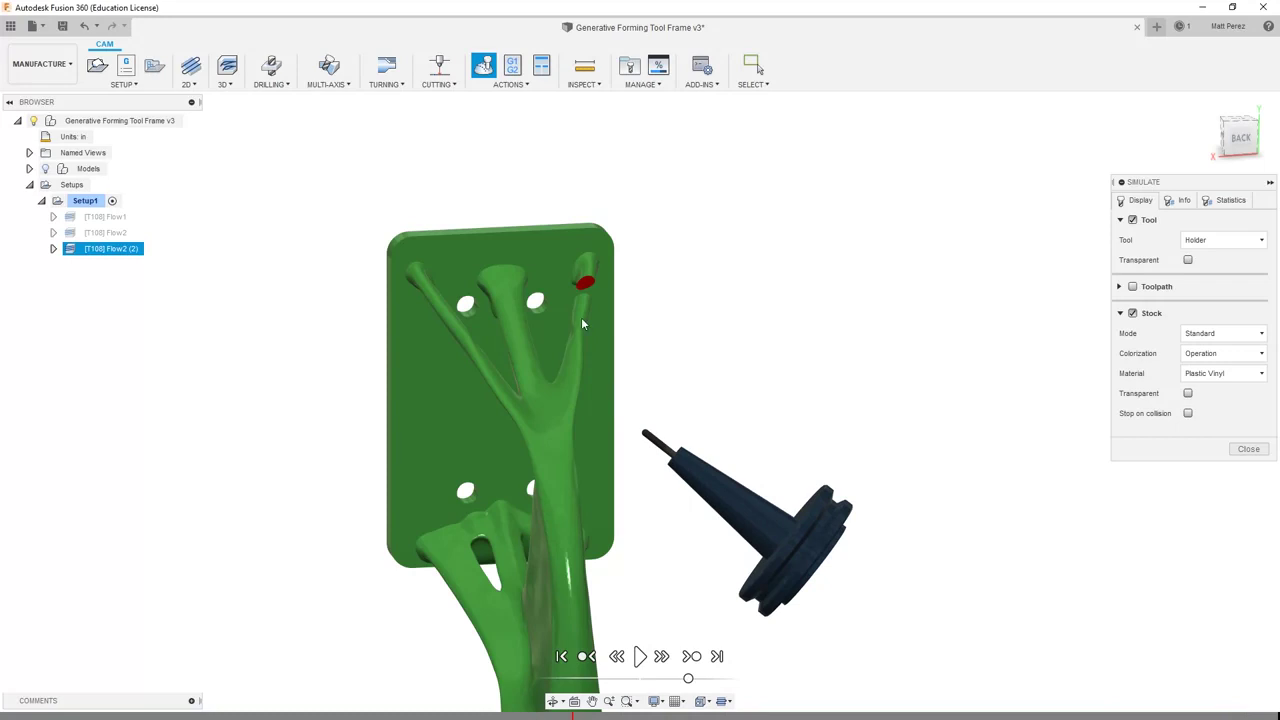
scroll(540, 324, "up", 3)
middle_click_drag(549, 337, 543, 338, "shift")
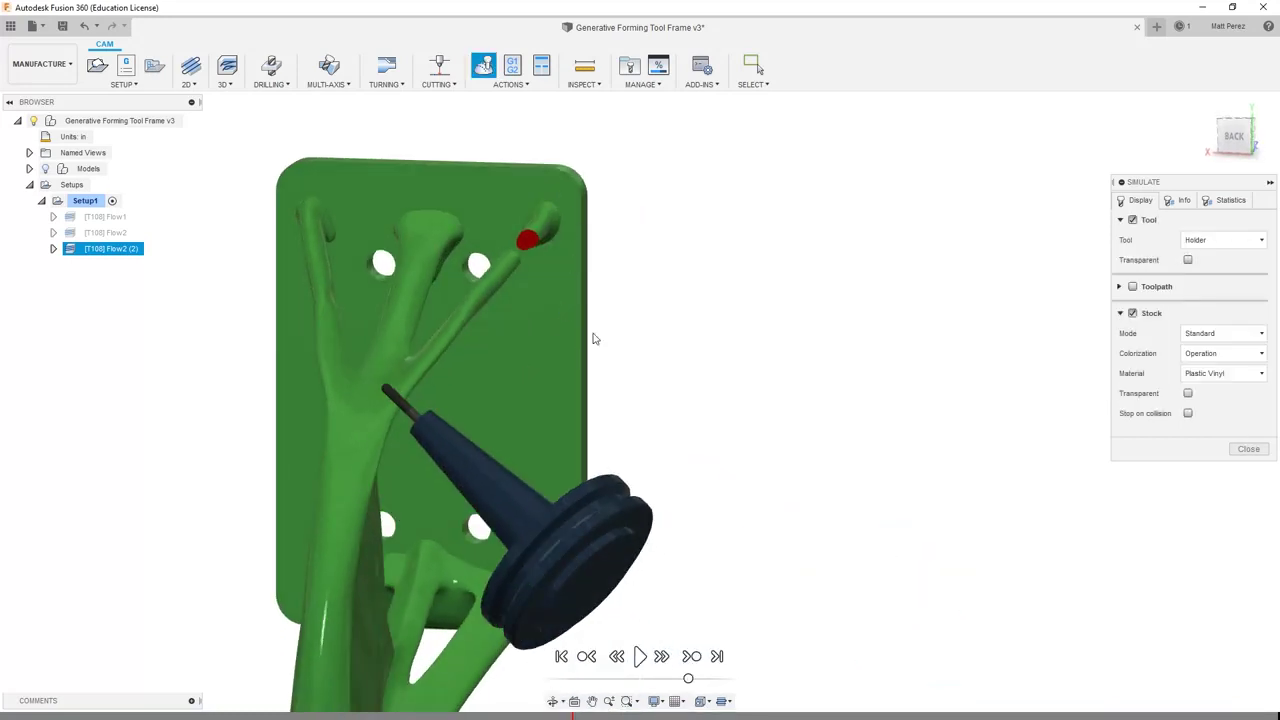
middle_click_drag(535, 328, 414, 279, "shift")
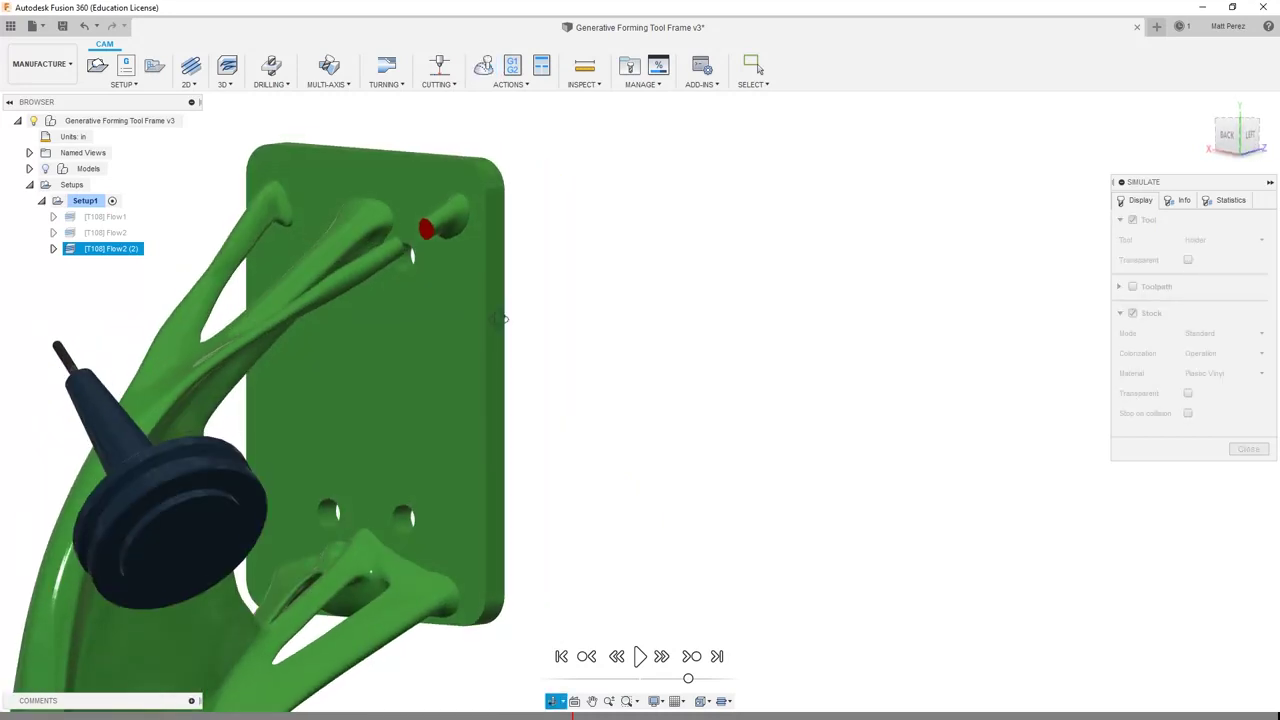
scroll(408, 260, "up", 2)
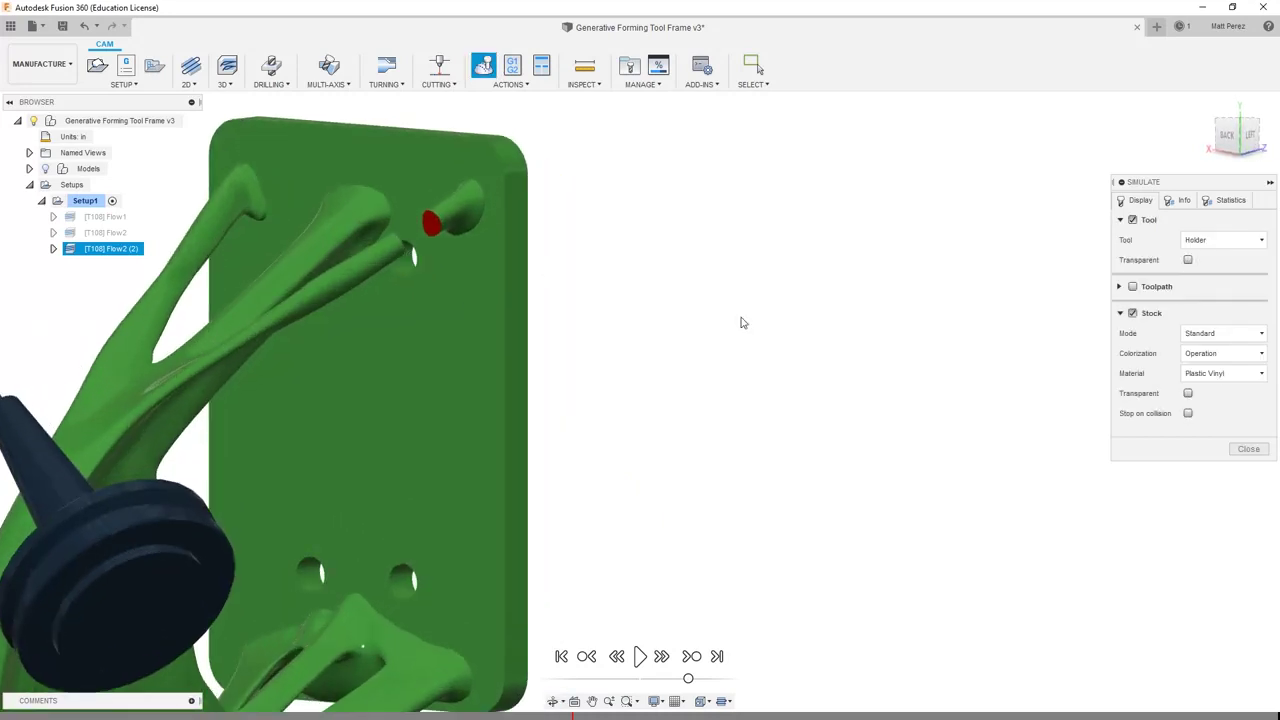
left_click(1248, 449)
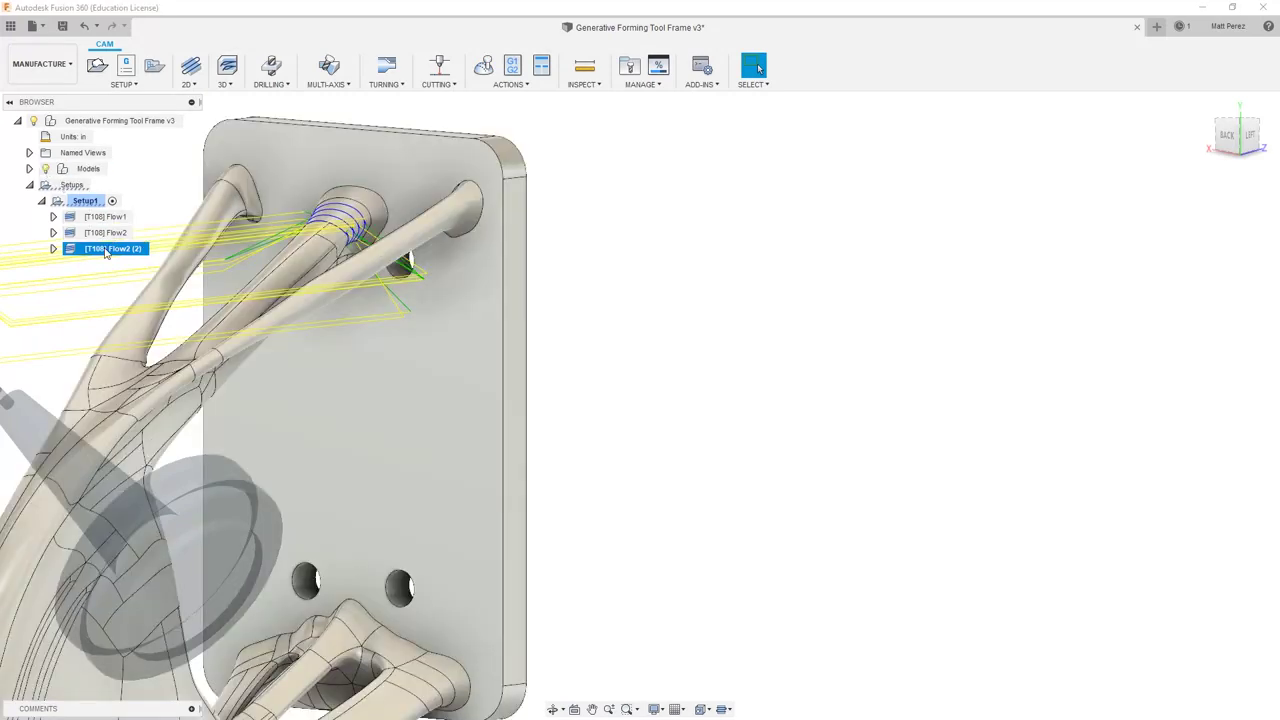
Reopen Flow2 (2) and set stepovers to 1 and tangential fragment to 0
right_click(108, 250)
left_click(131, 262)
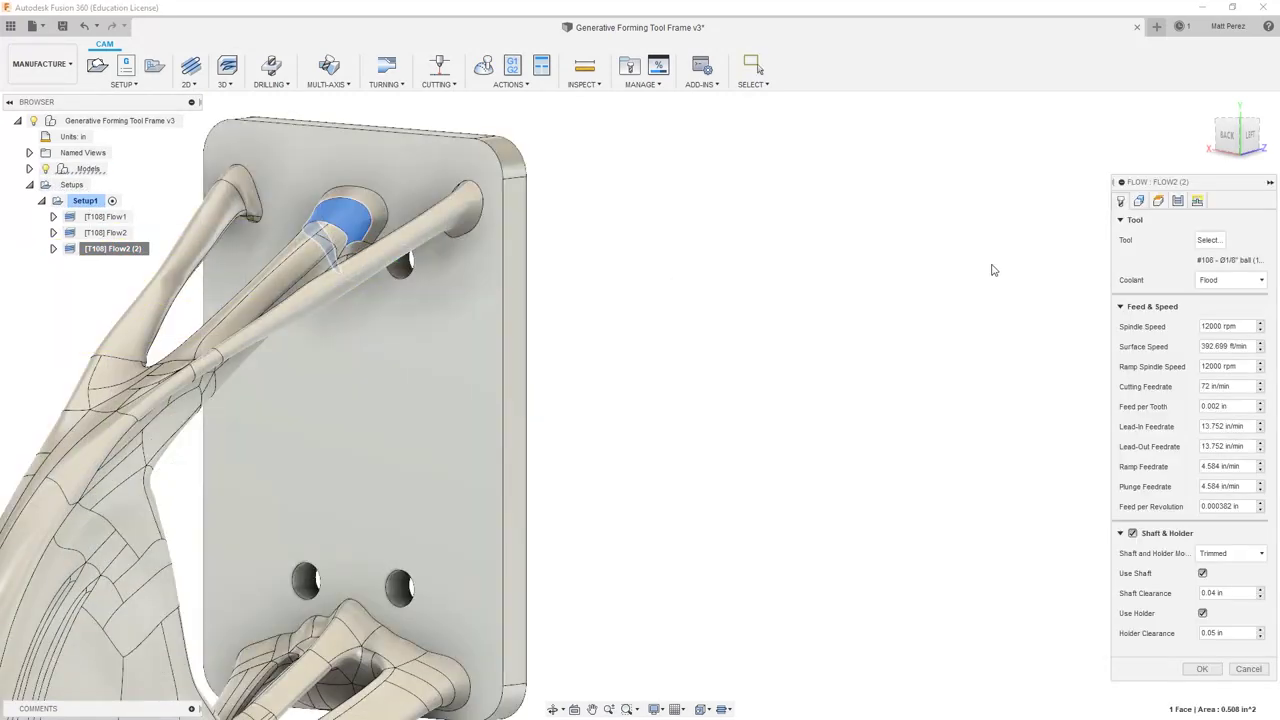
left_click(1180, 202)
double_click(1210, 300)
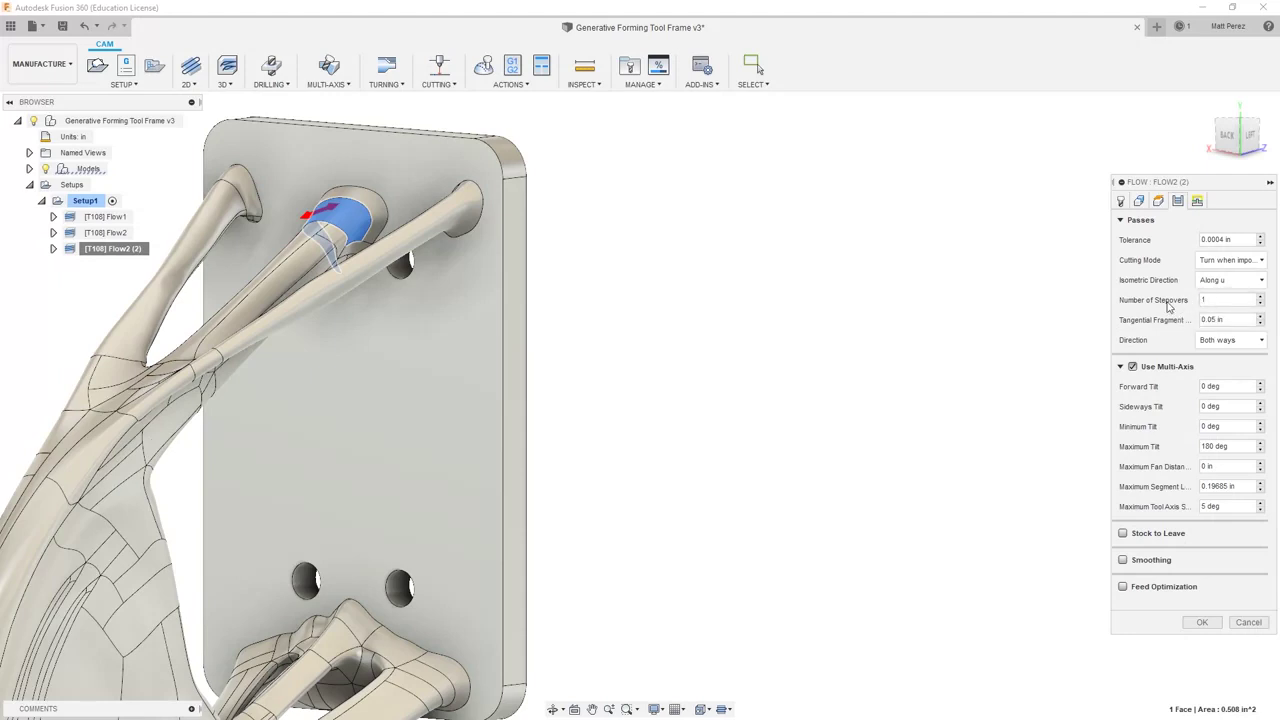
double_click(1203, 320)
type("0")
left_click(1123, 204)
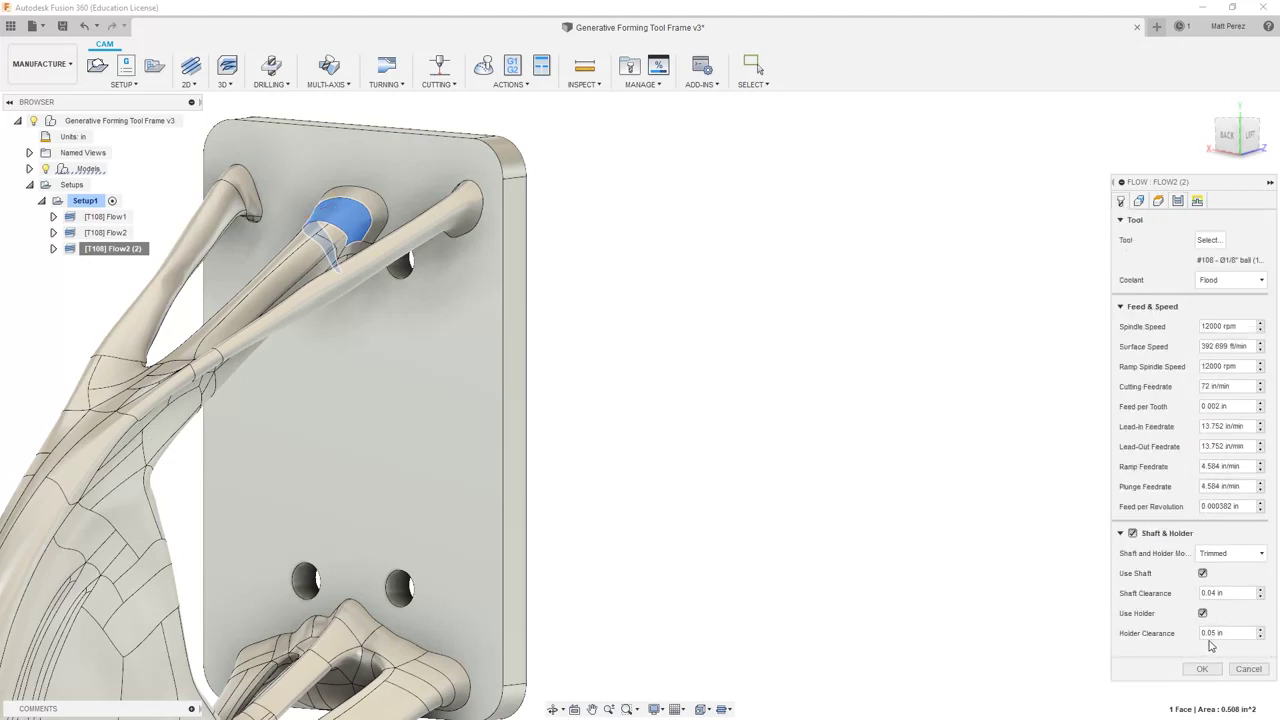
scroll(900, 370, "down", 3)
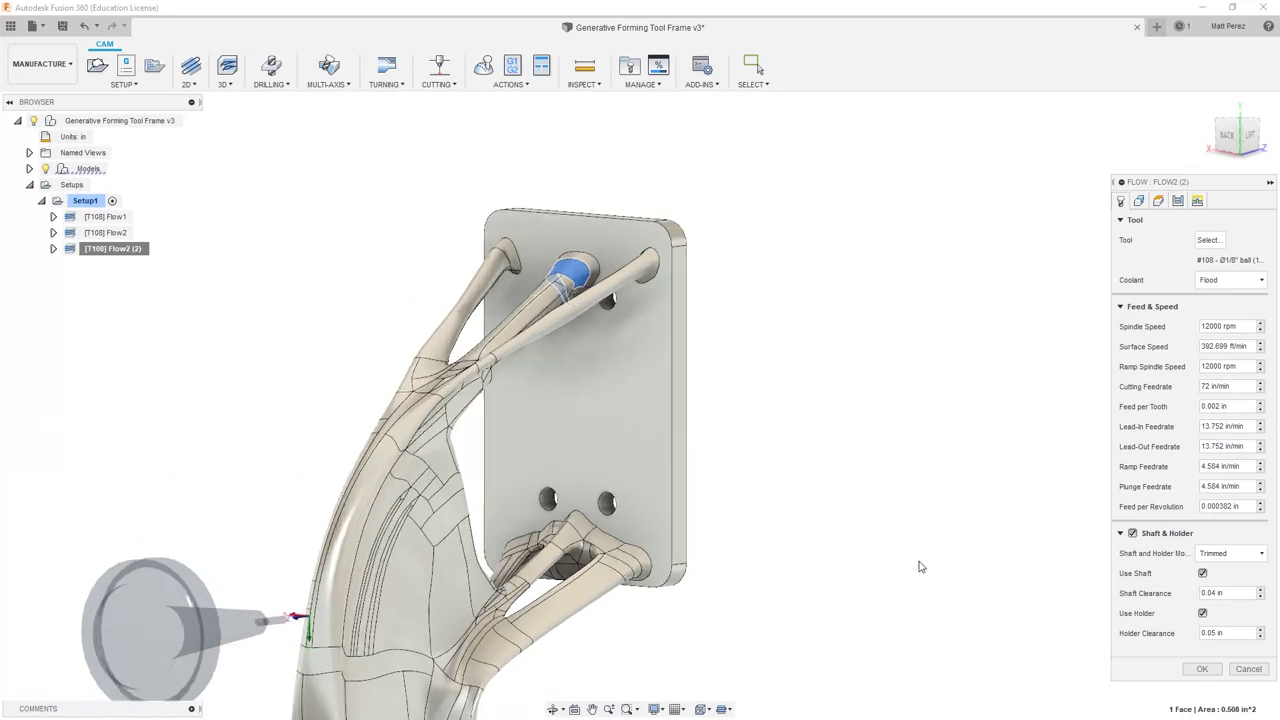
Cancel the Flow2 (2) edits, then window-select and deselect the part
left_click(1248, 668)
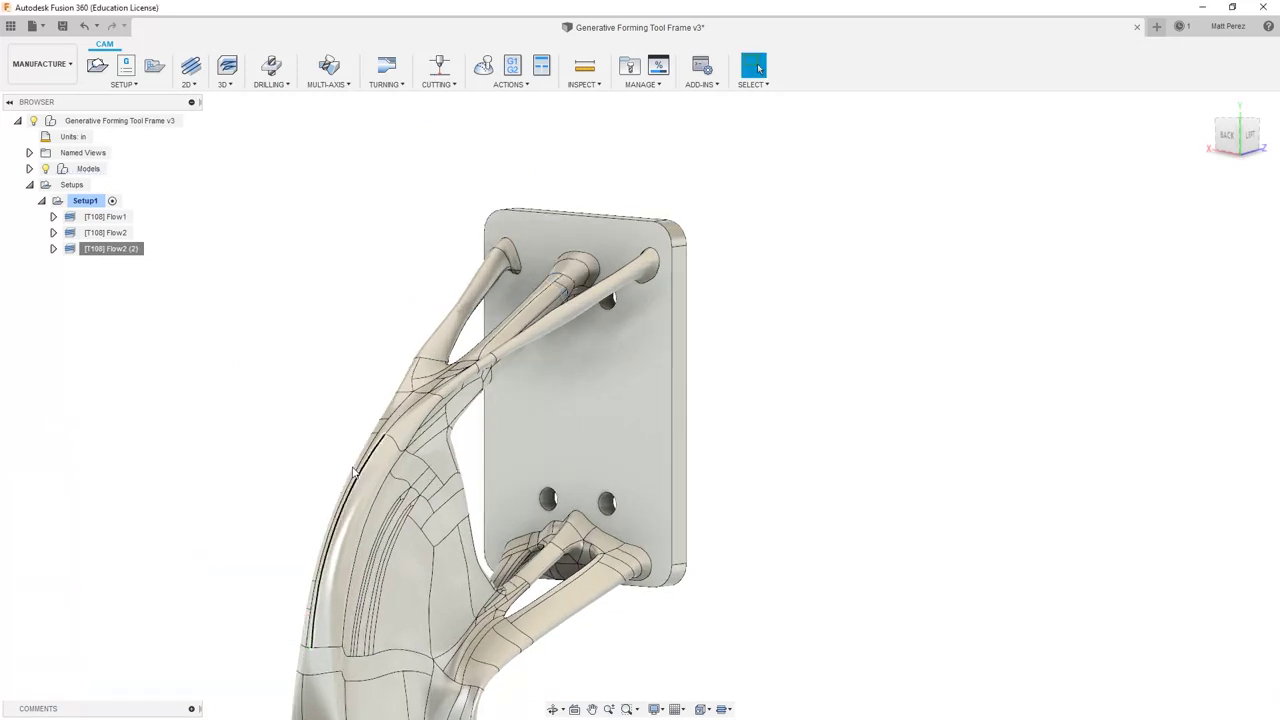
scroll(640, 408, "down", 2)
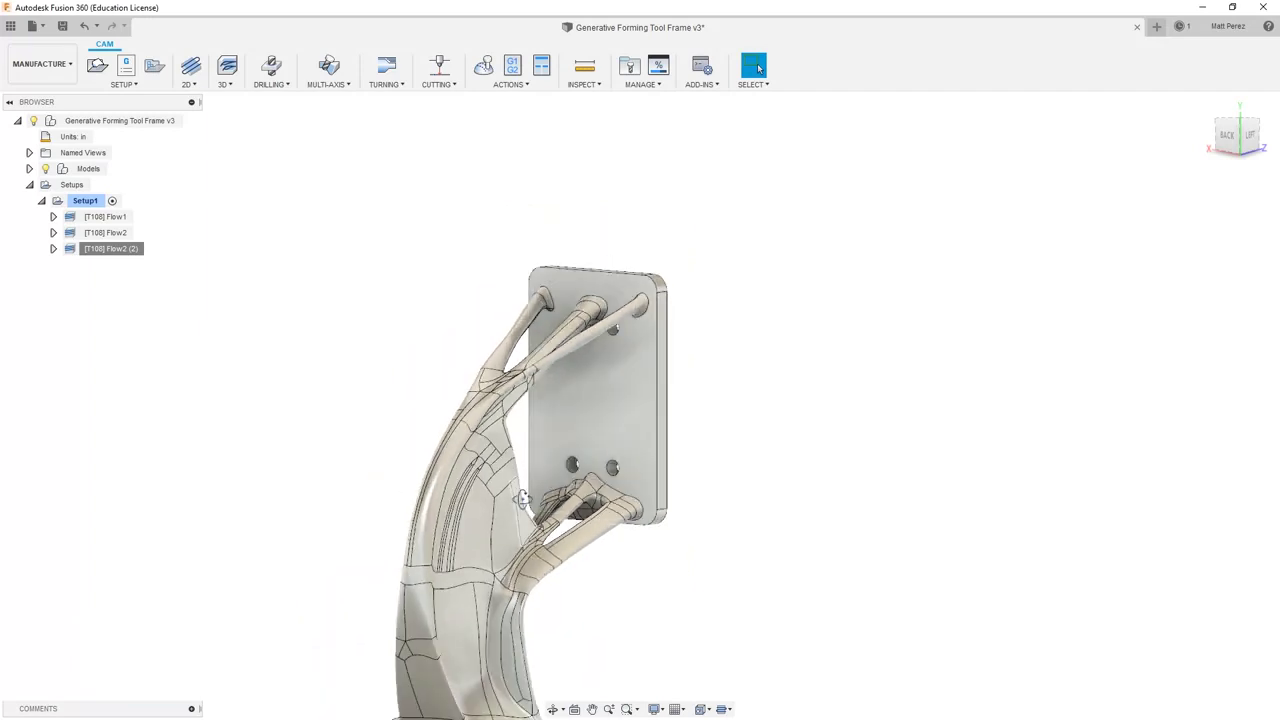
middle_click_drag(640, 408, 675, 330, "shift")
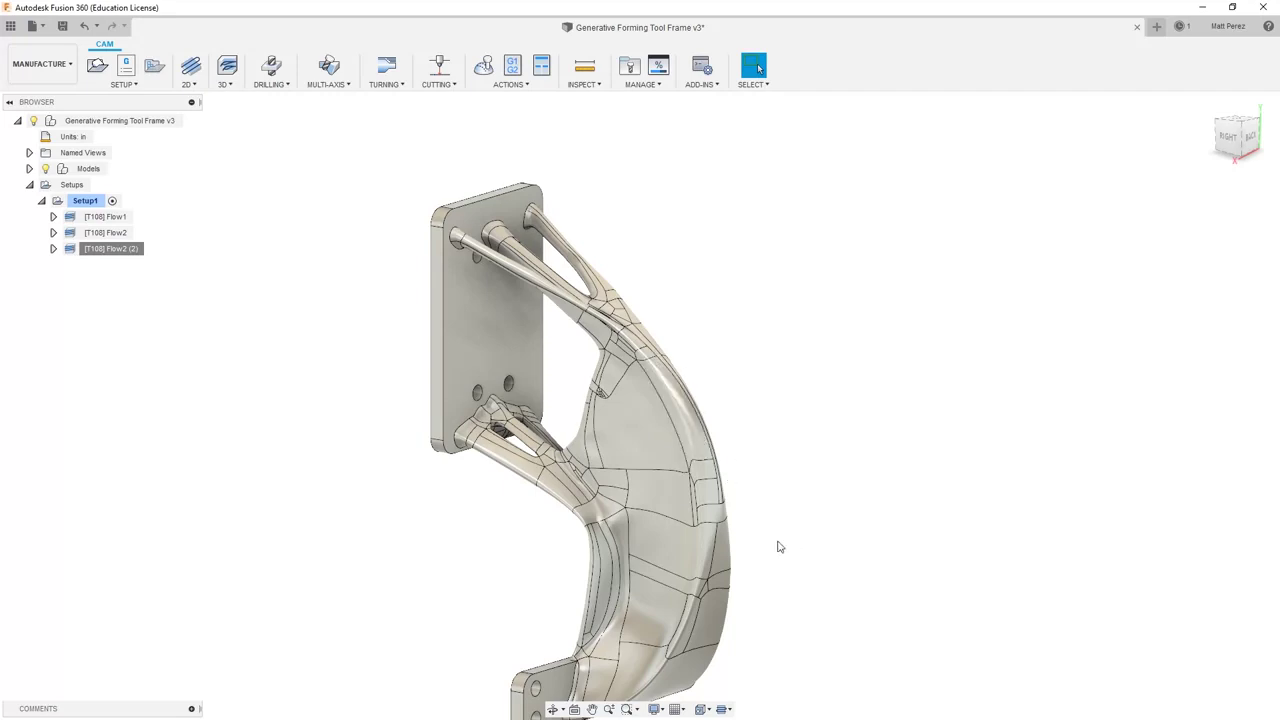
left_click_drag(786, 545, 650, 402)
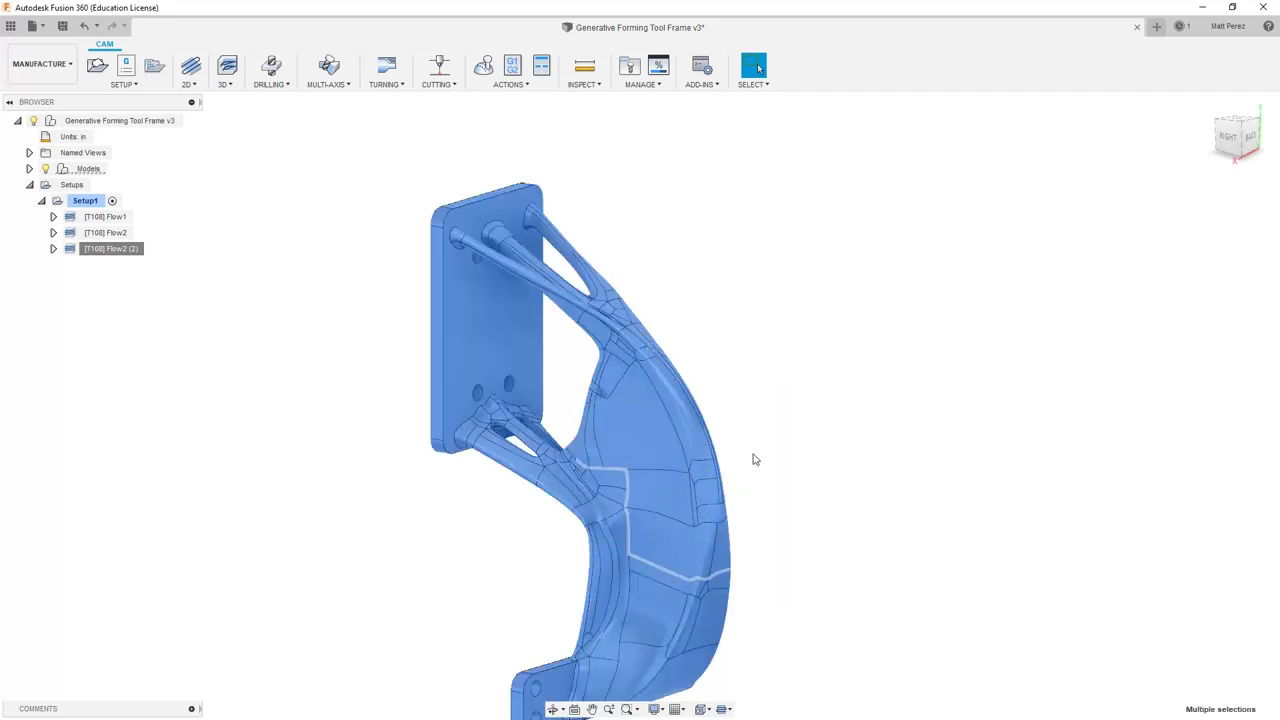
left_click(769, 413)
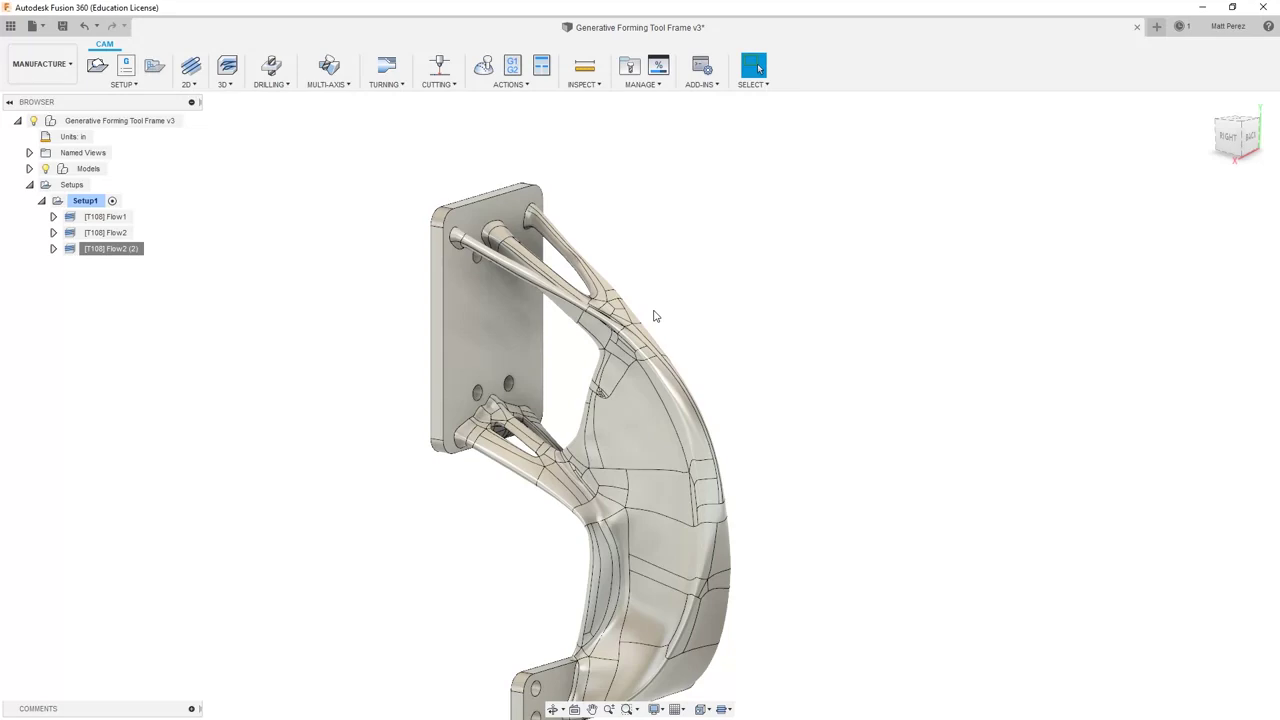
left_click(223, 84)
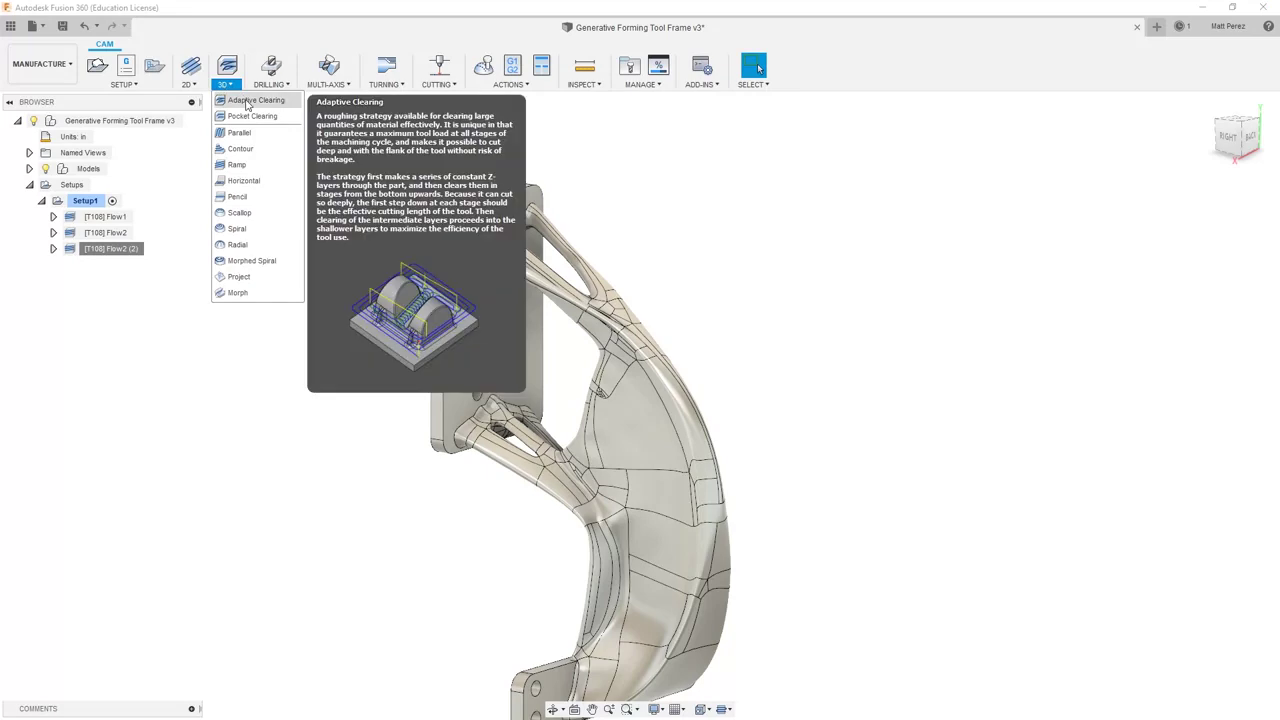
Save the design as a new version described 'User Saved'
left_click(311, 510)
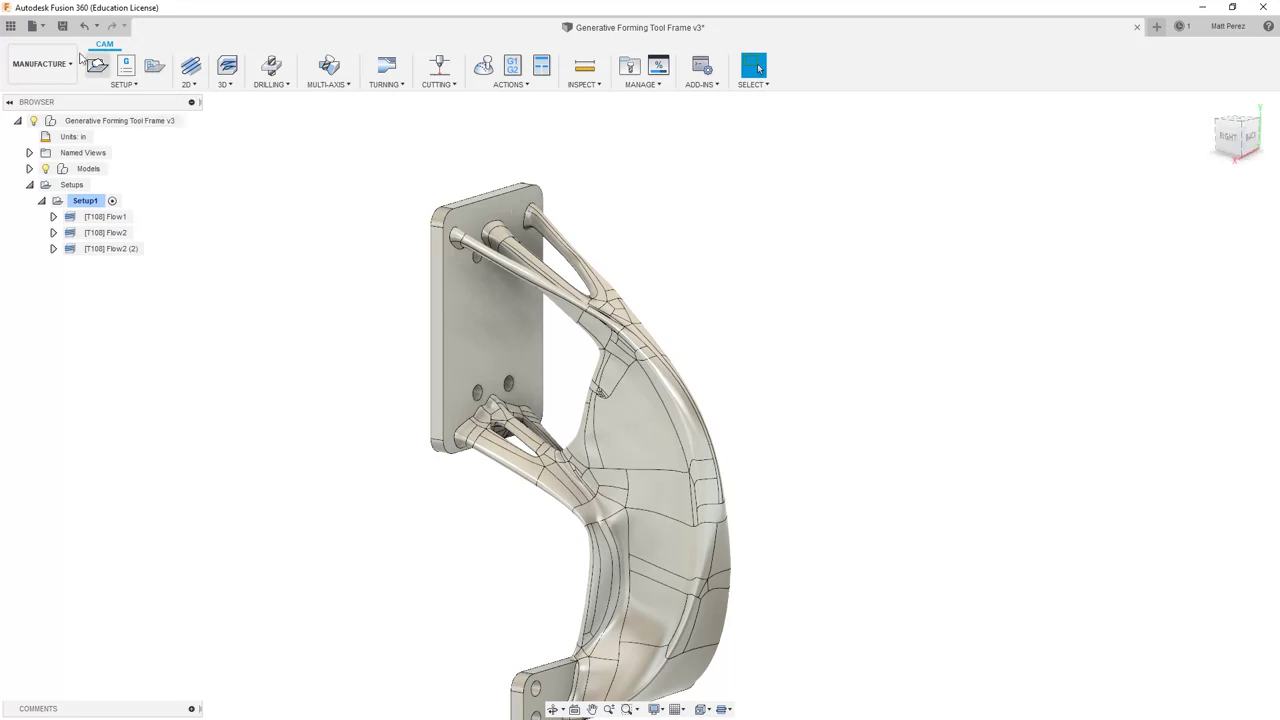
left_click(62, 25)
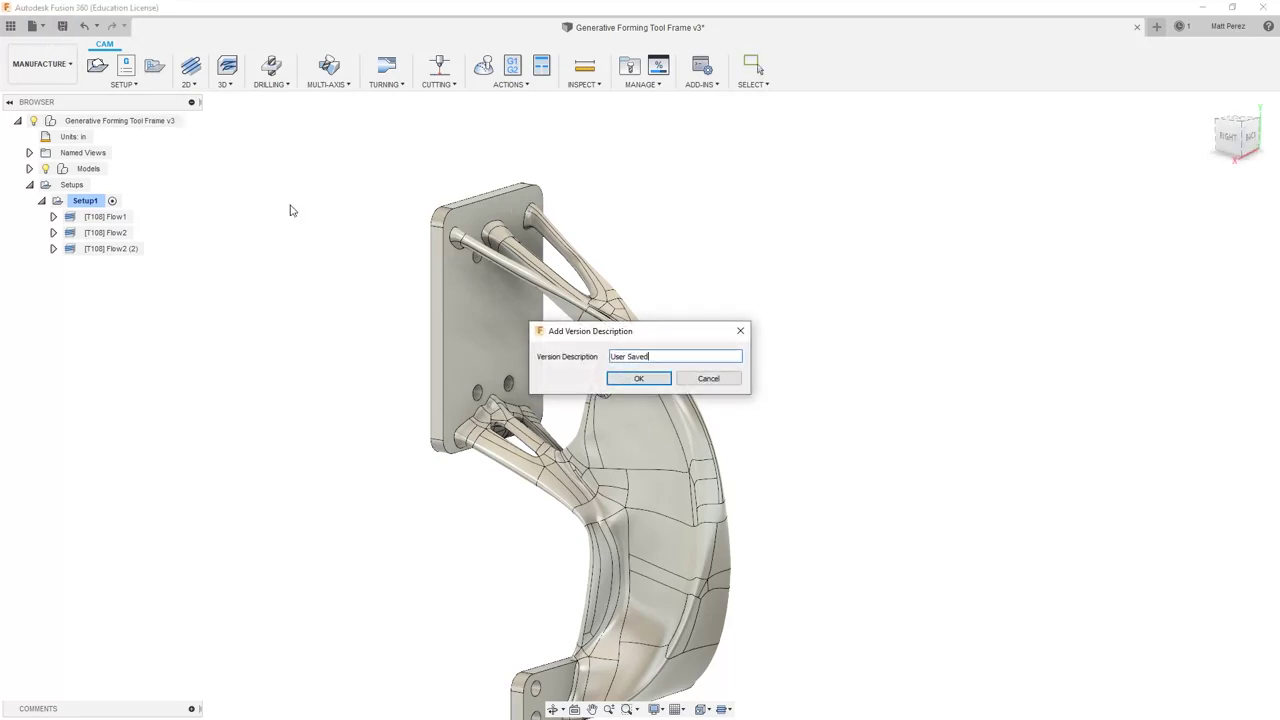